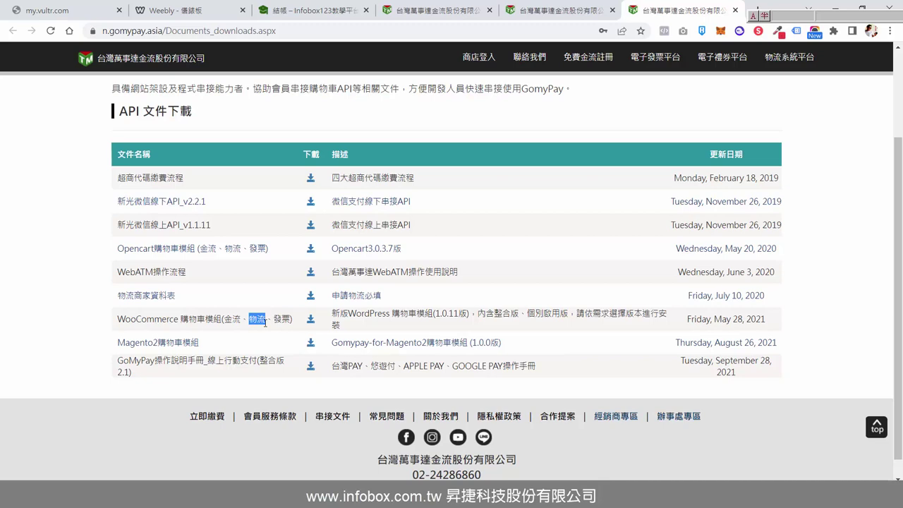
- Download the WooCommerce 購物車模組(金流、物流、發票) package from the API document list and open the Downloads folder containing it
left_click(253, 321)
left_click_drag(252, 321, 223, 321)
left_click_drag(293, 319, 226, 321)
left_click(289, 336)
left_click_drag(295, 321, 274, 319)
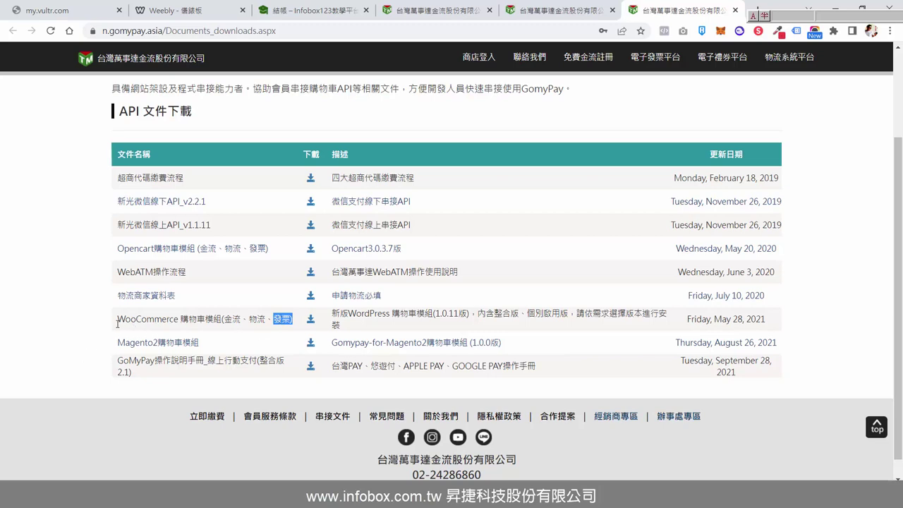
left_click_drag(118, 323, 226, 322)
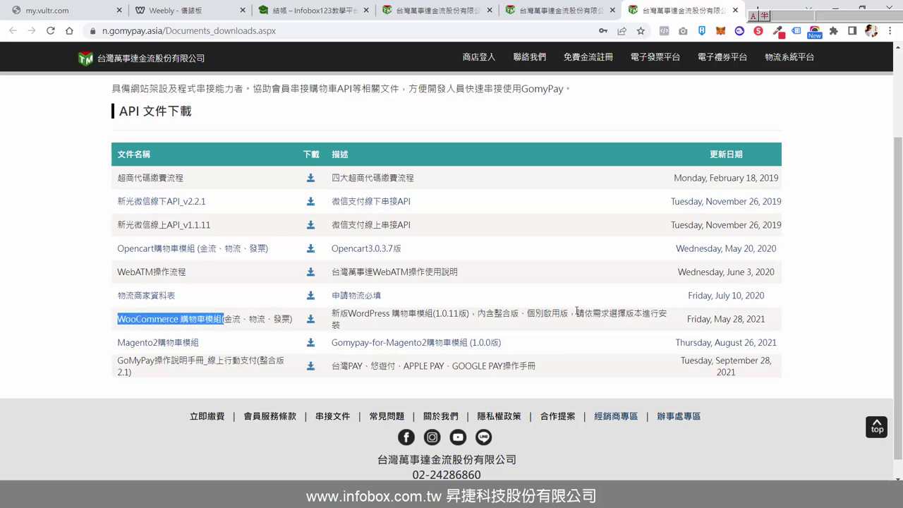
left_click(309, 323)
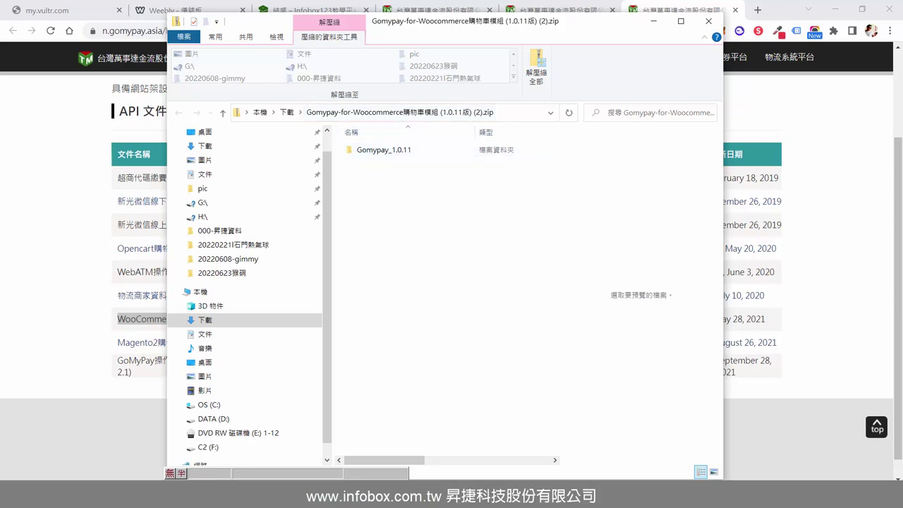
left_click(287, 115)
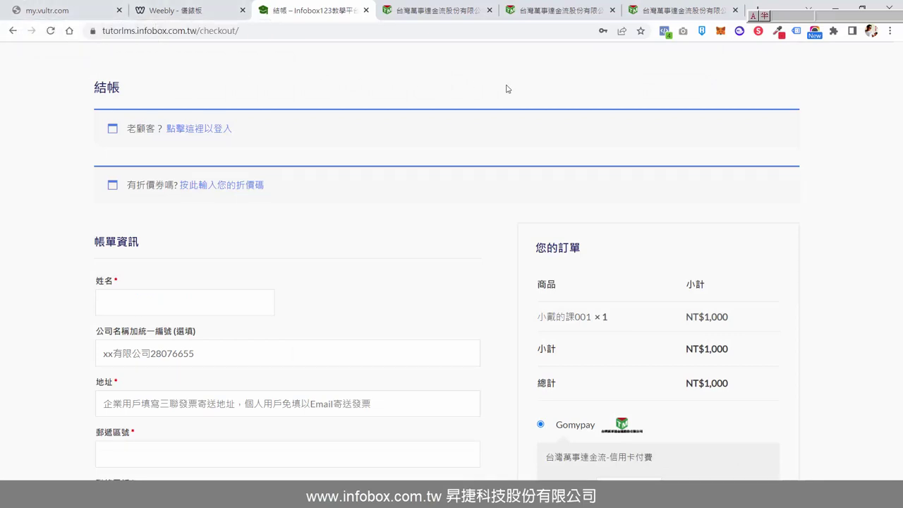
- Examine the checkout page's billing fields, Gomypay payment methods and credit card installment options
scroll(475, 109, "down", 1)
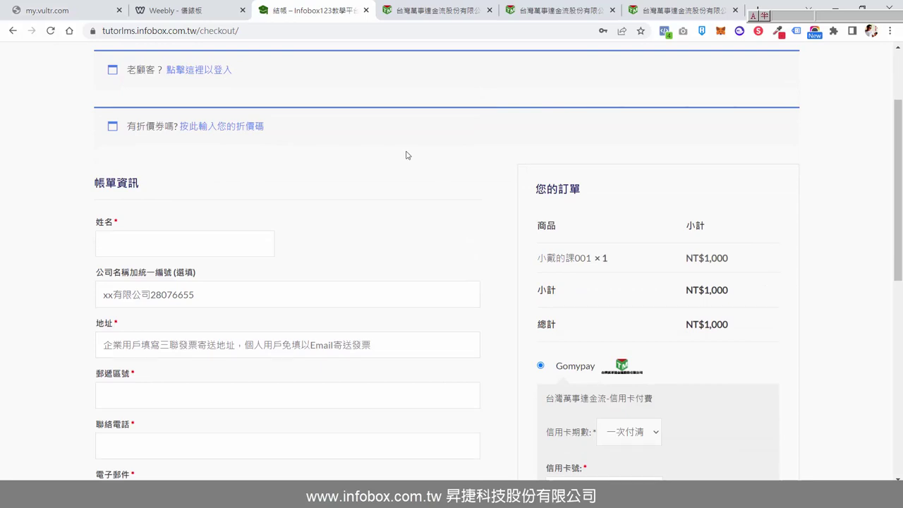
scroll(406, 155, "down", 5)
scroll(406, 155, "up", 2)
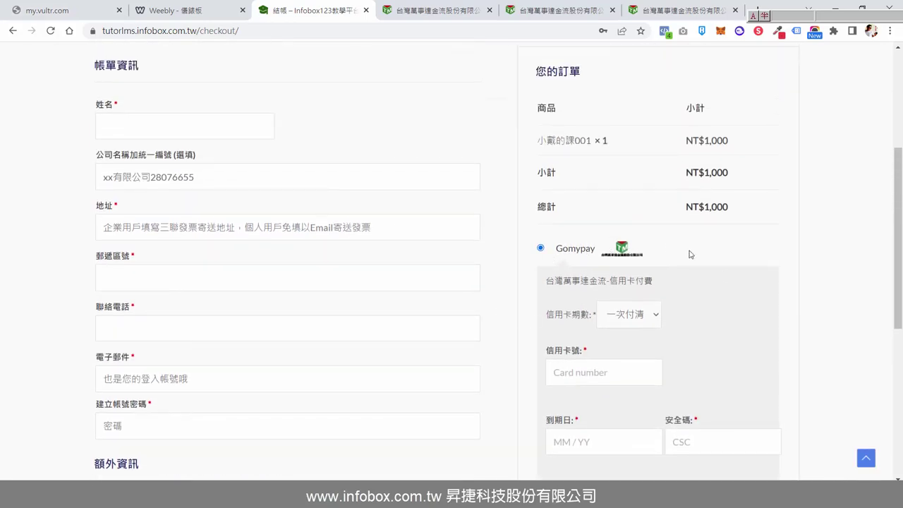
scroll(716, 280, "down", 1)
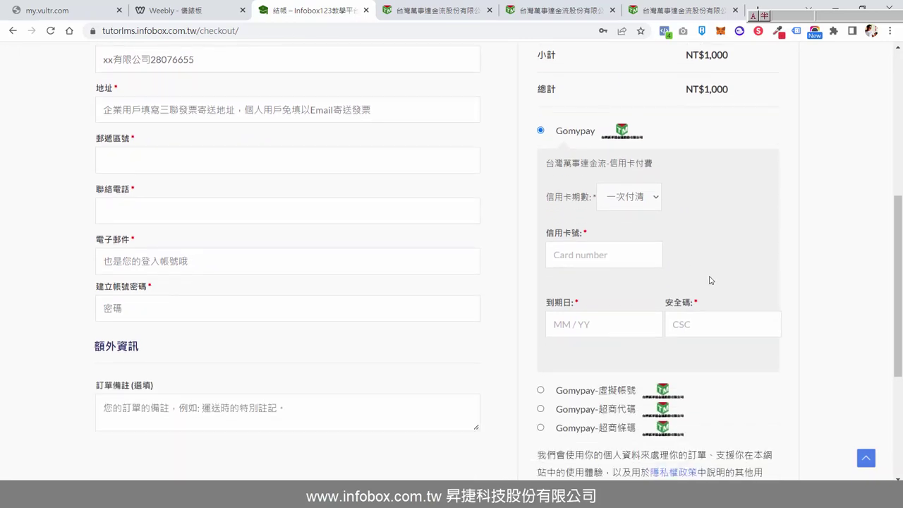
left_click(655, 199)
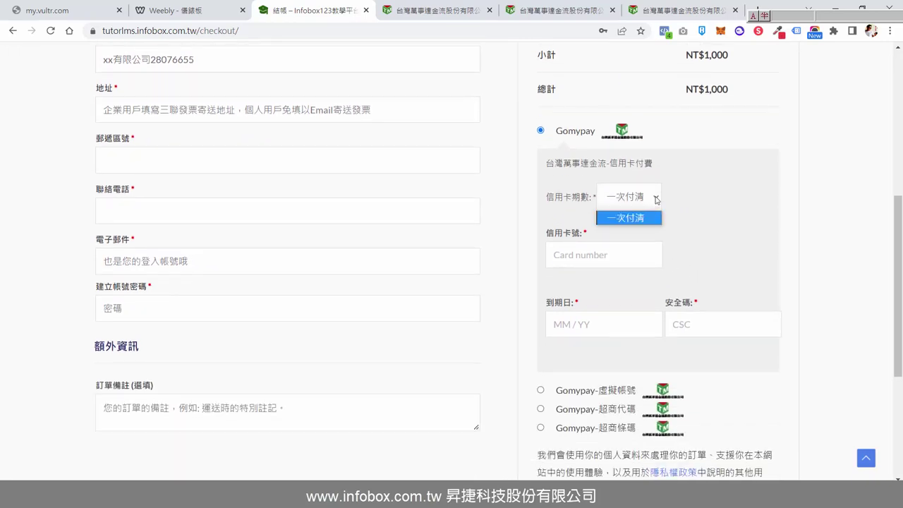
left_click(655, 199)
scroll(730, 216, "down", 1)
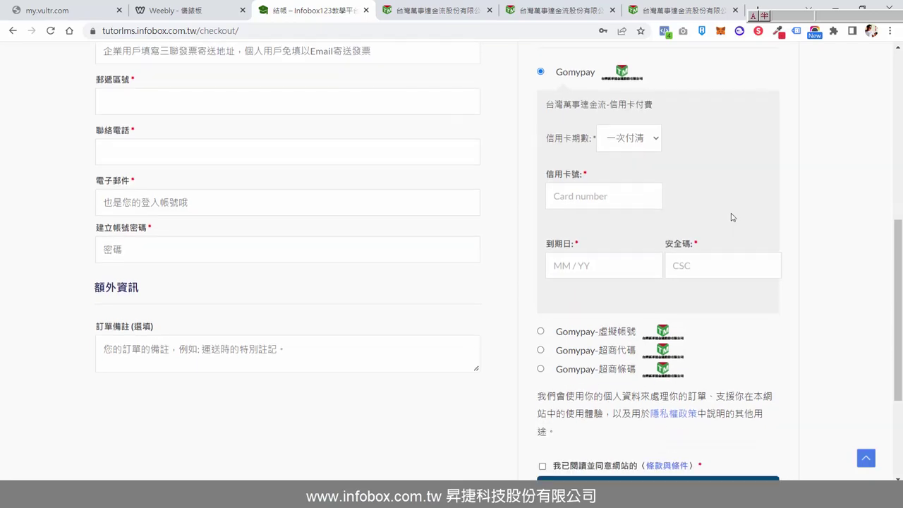
- Fill in the Gomypay credit card fields from a saved Mastercard, confirming with the card's security code
left_click(571, 196)
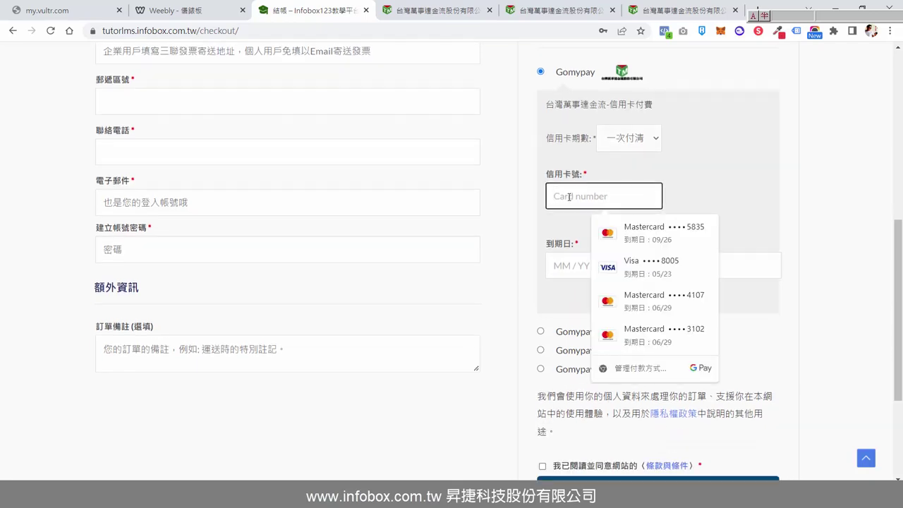
left_click(640, 227)
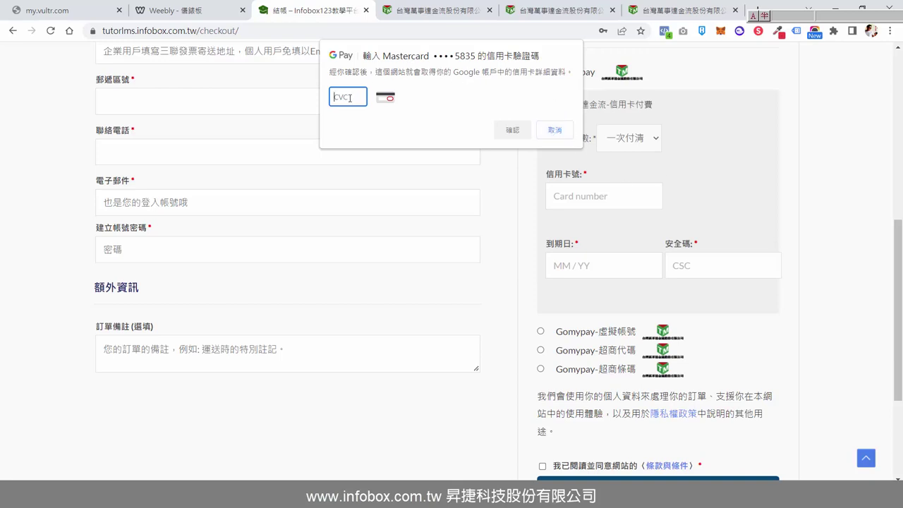
type("9")
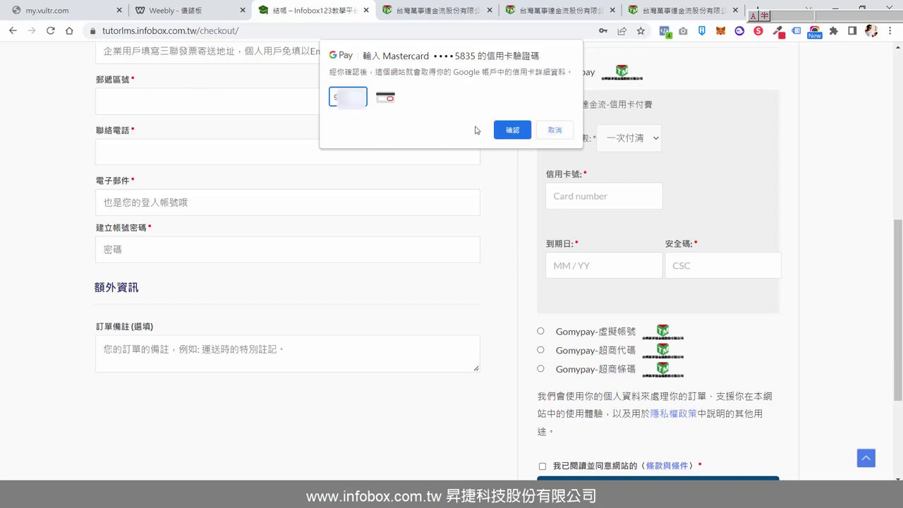
left_click(512, 129)
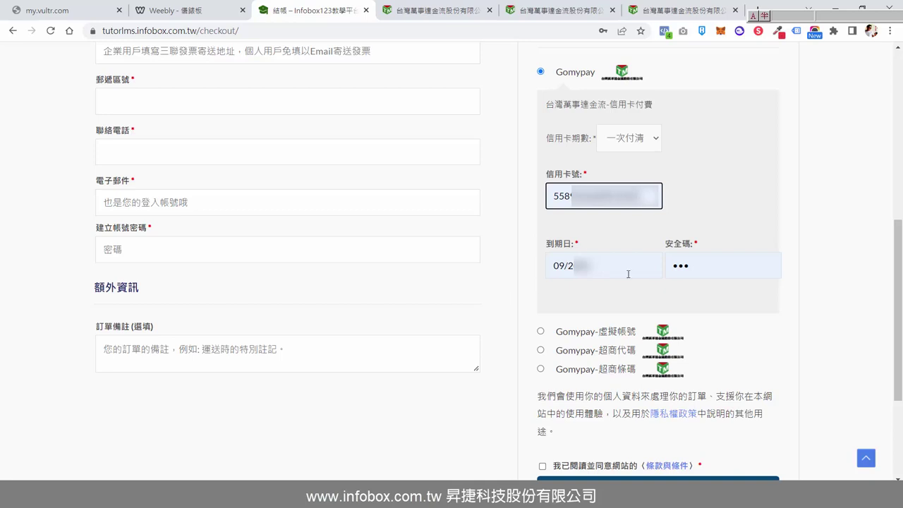
- Accept the site's terms and conditions for the order on the checkout page
scroll(715, 292, "down", 2)
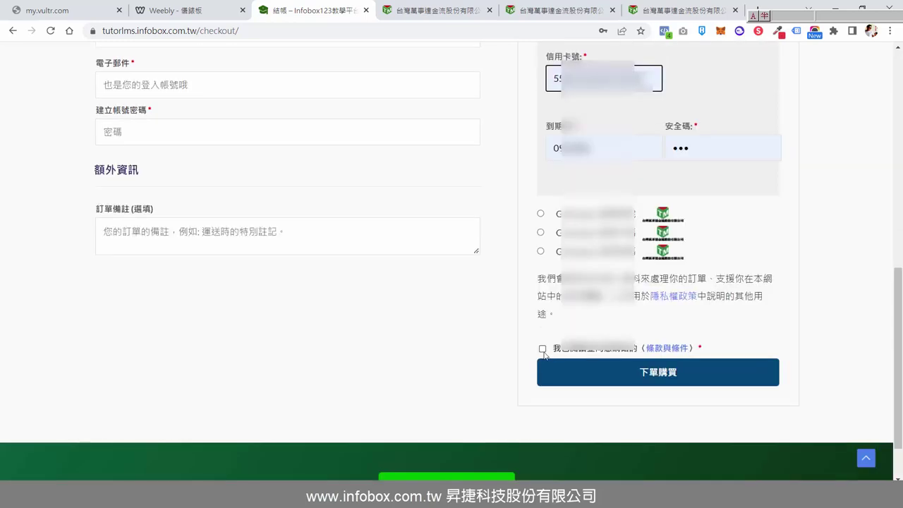
left_click(542, 348)
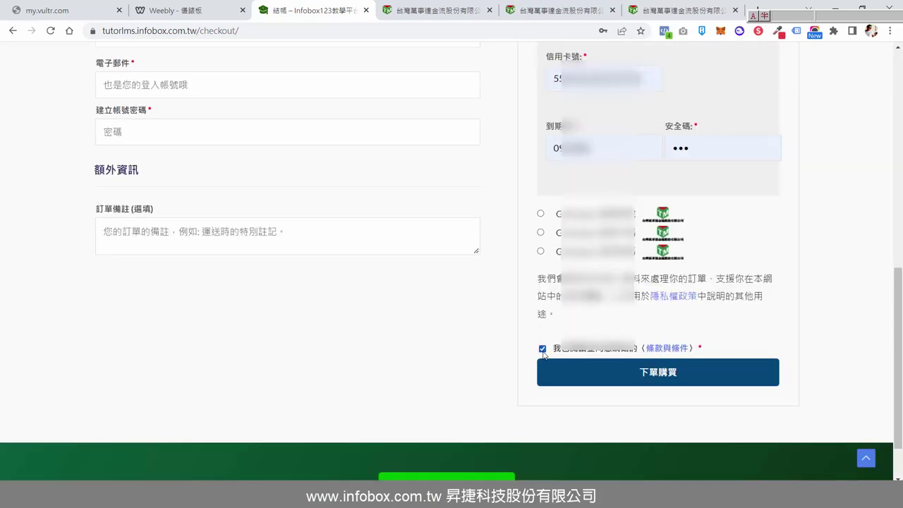
left_click(672, 368)
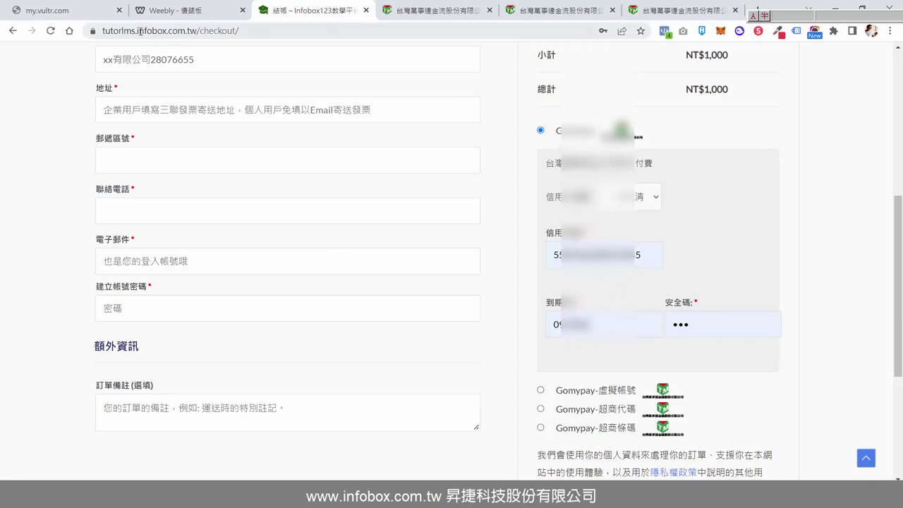
- Examine the checkout page's infobox.com.tw domain together with its card payment fields and alternative Gomypay payment methods
left_click_drag(136, 31, 201, 32)
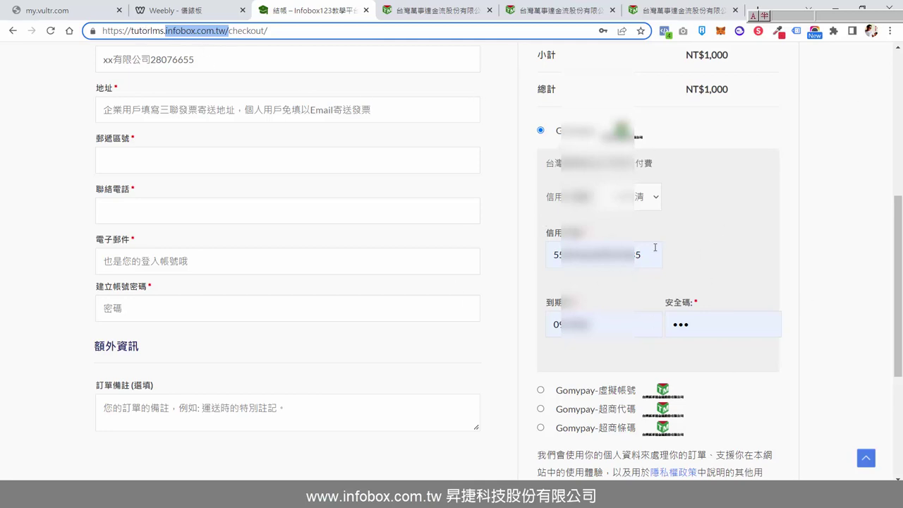
scroll(557, 295, "down", 1)
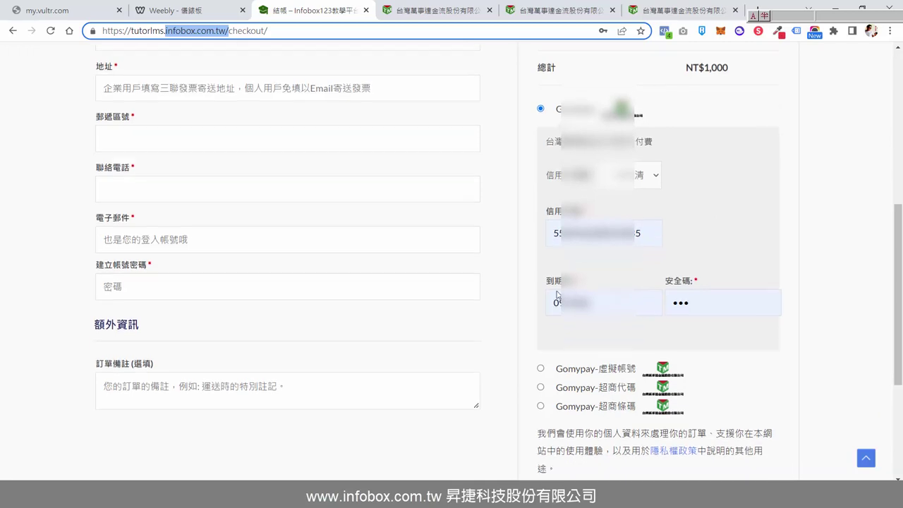
scroll(556, 295, "down", 1)
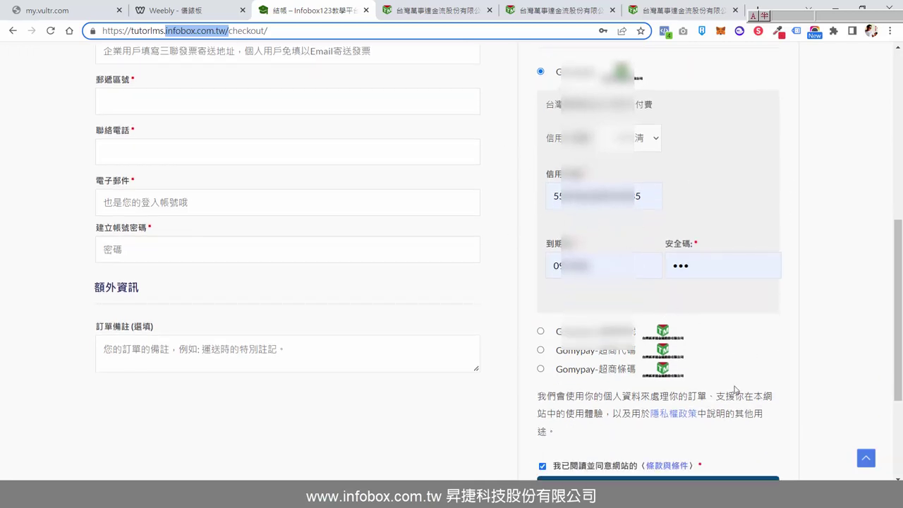
scroll(393, 226, "down", 3)
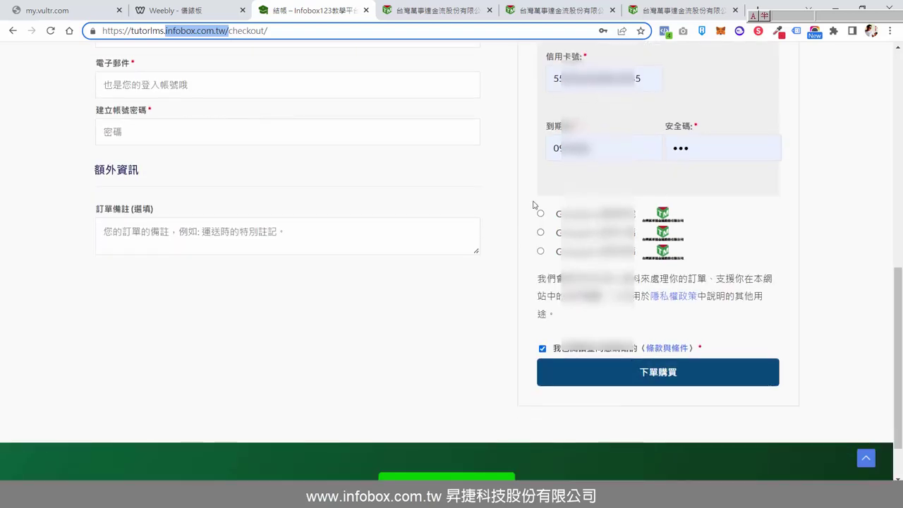
scroll(598, 220, "up", 3)
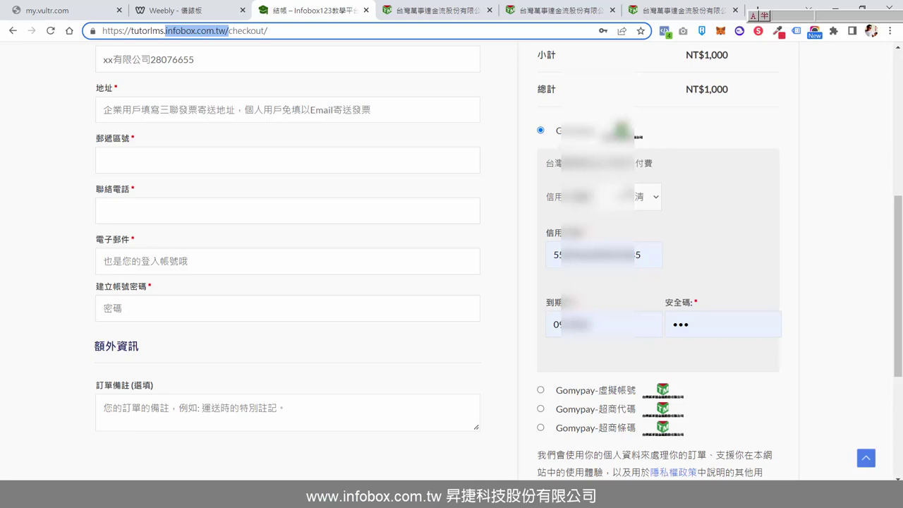
- Go to the site's WordPress admin dashboard at tutorlms.infobox.com.tw/wp-admin/
left_click(226, 34)
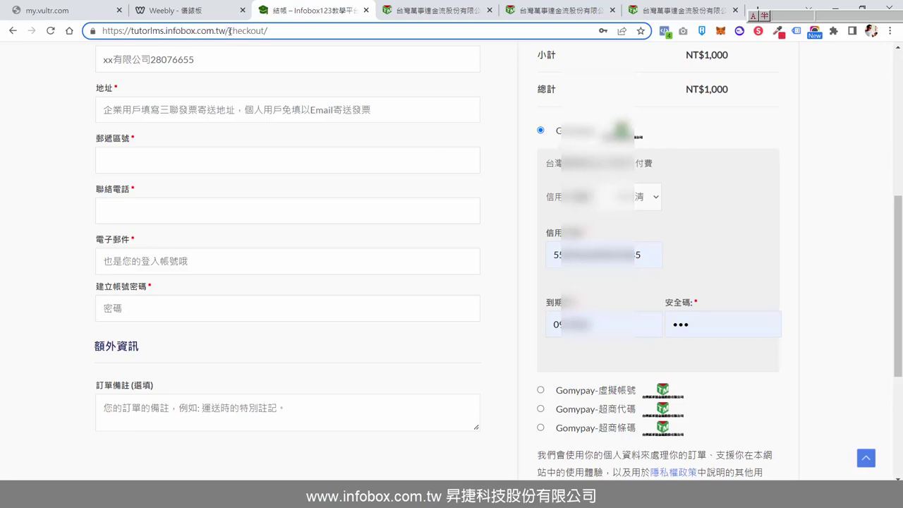
left_click_drag(229, 31, 404, 30)
type("to")
key("Return")
left_click(516, 272)
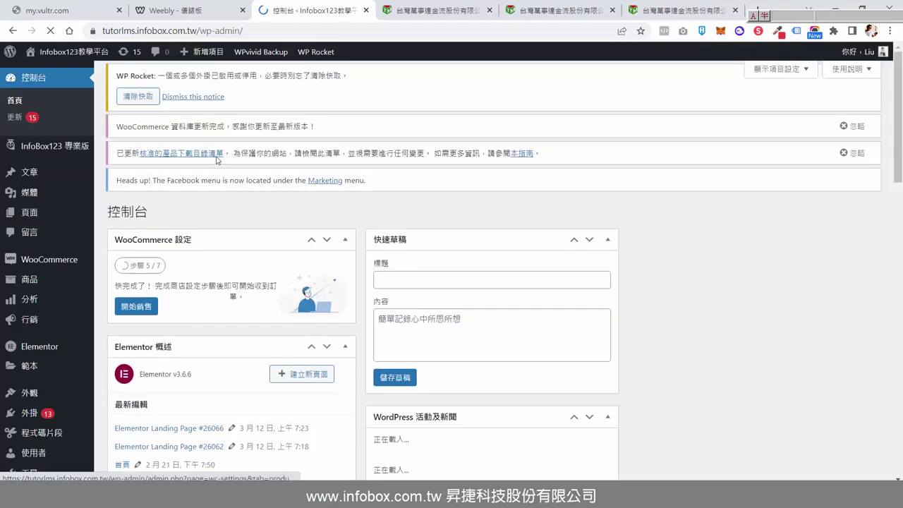
- Open the WordPress page for installing new plugins (安裝外掛)
scroll(216, 212, "down", 2)
mouse_move(31, 305)
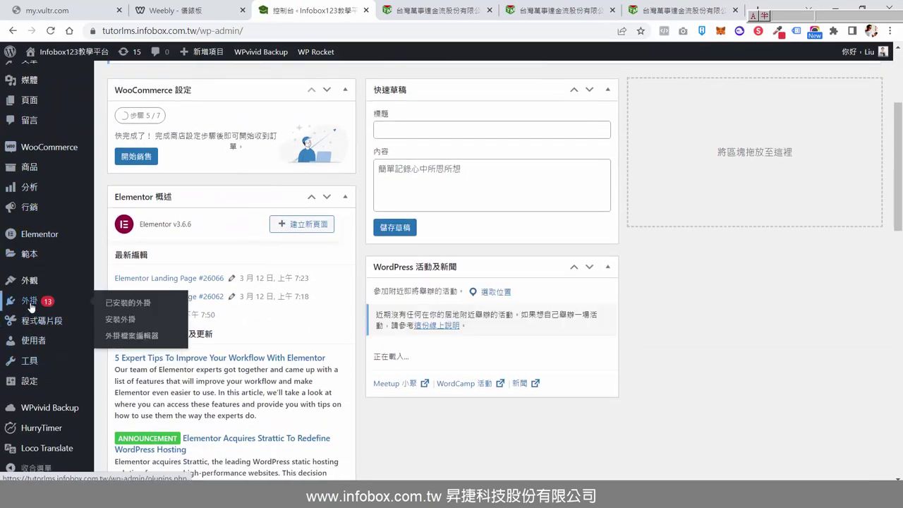
left_click(112, 321)
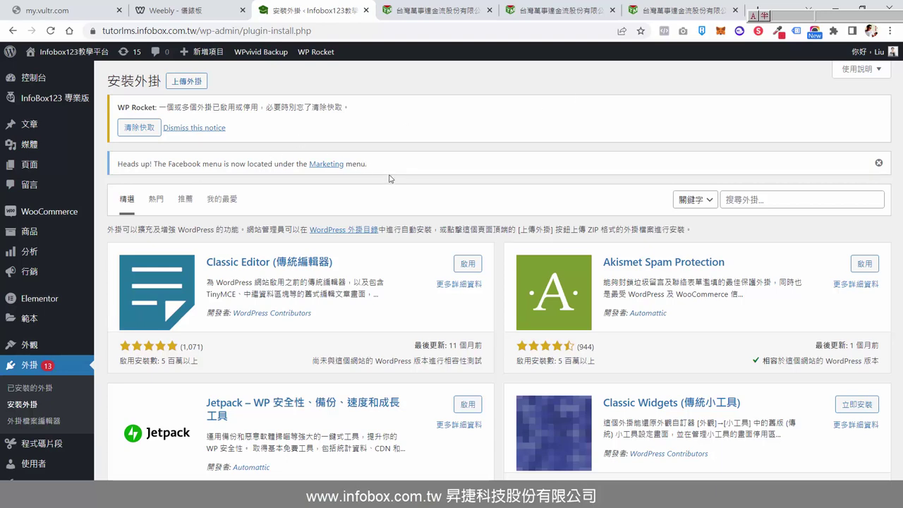
scroll(389, 180, "down", 2)
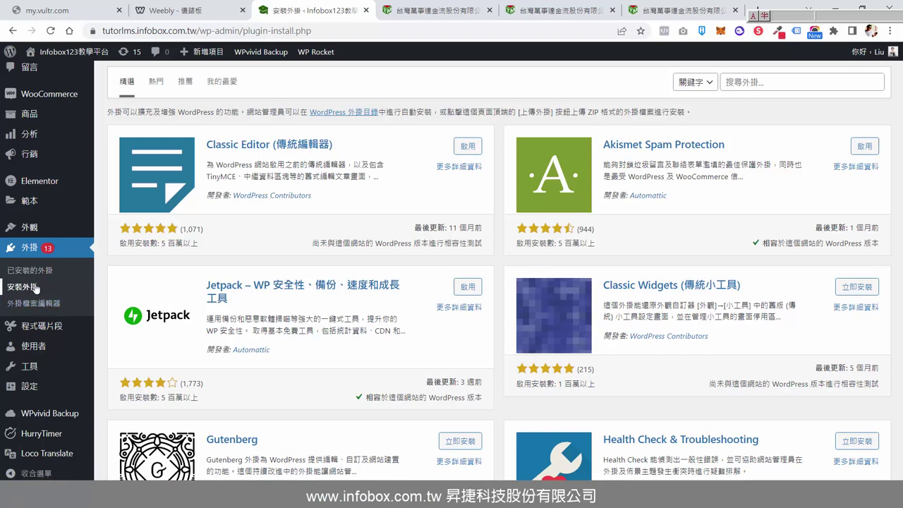
scroll(710, 127, "up", 2)
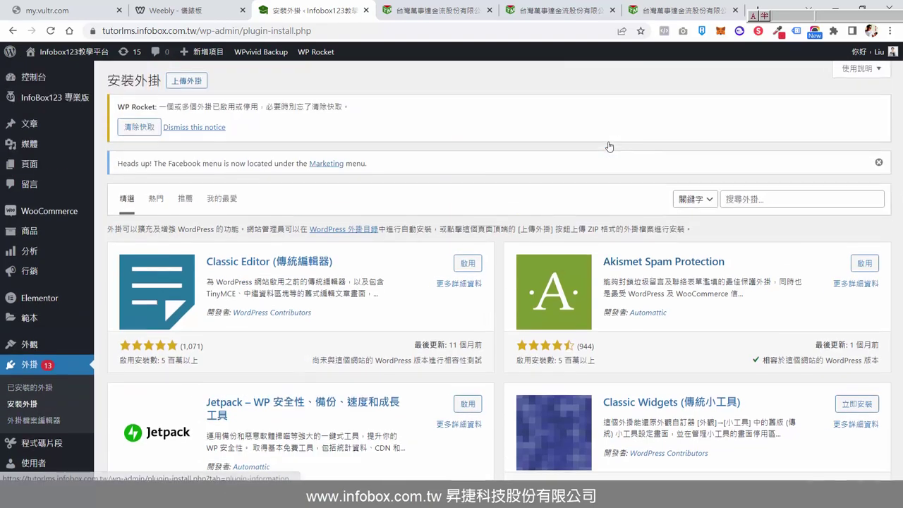
- Select Gomypay-for-Woocommerce購物車模組 (1.0.11版) (2).zip from the Downloads folder as the plugin archive to upload
left_click(188, 81)
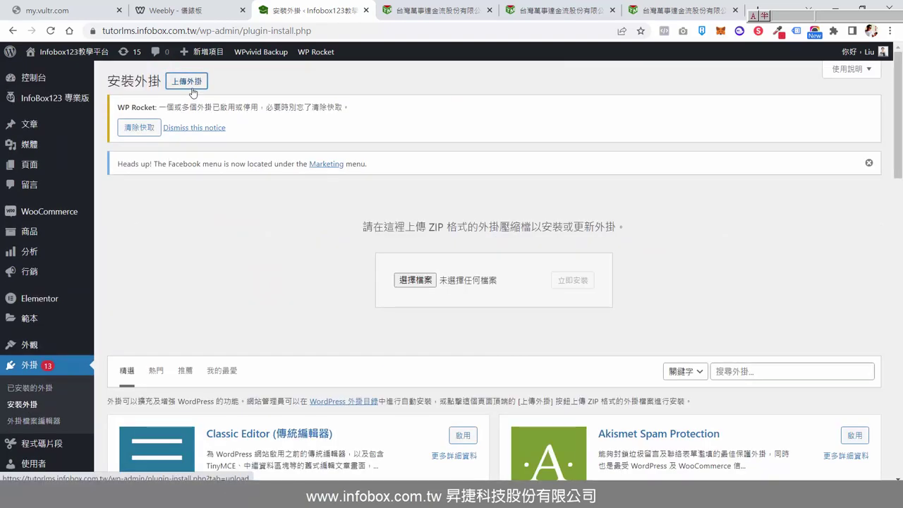
left_click(415, 281)
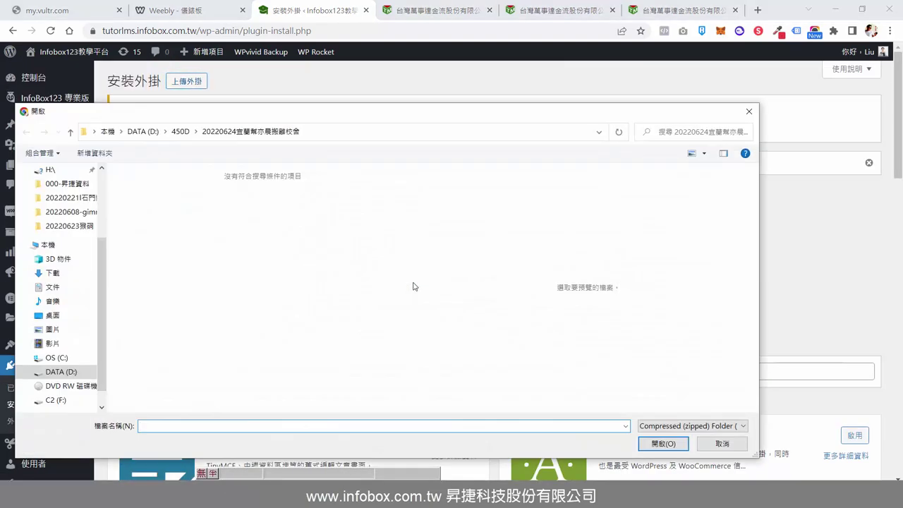
left_click(55, 273)
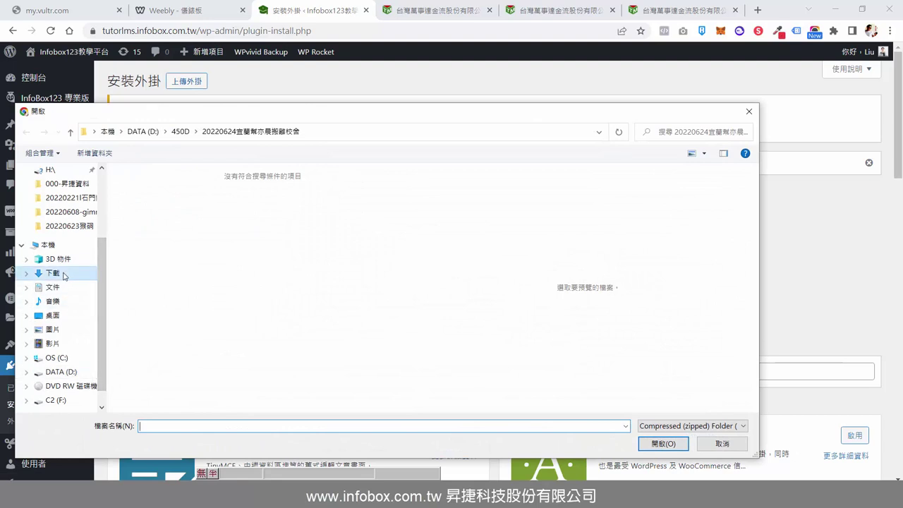
left_click(206, 191)
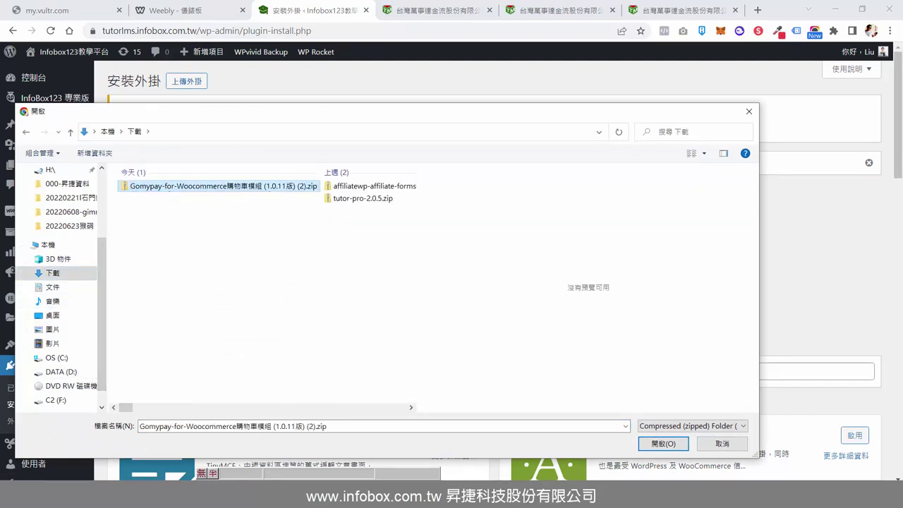
left_click(662, 444)
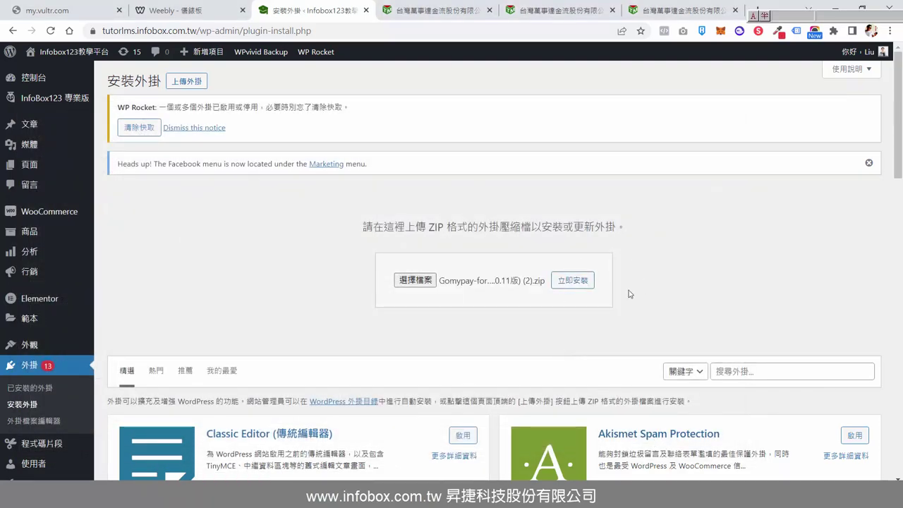
scroll(630, 294, "down", 3)
scroll(630, 294, "up", 3)
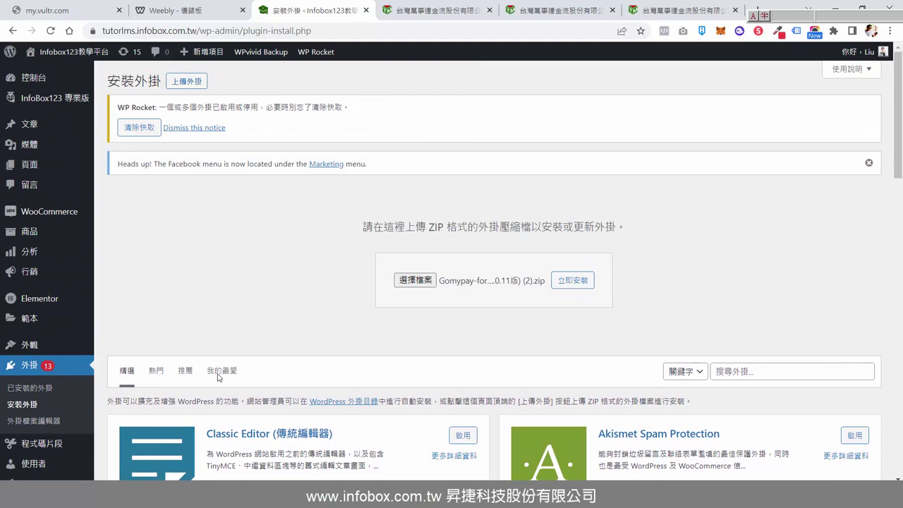
- Open the list of installed plugins and locate the GomyPay payment, invoice and logistic plugins for WooCommerce
left_click(32, 389)
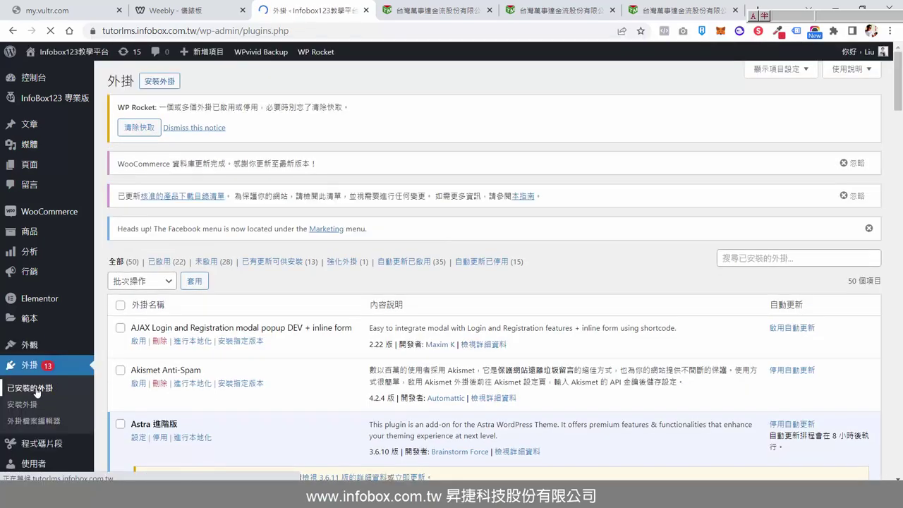
scroll(521, 280, "down", 4)
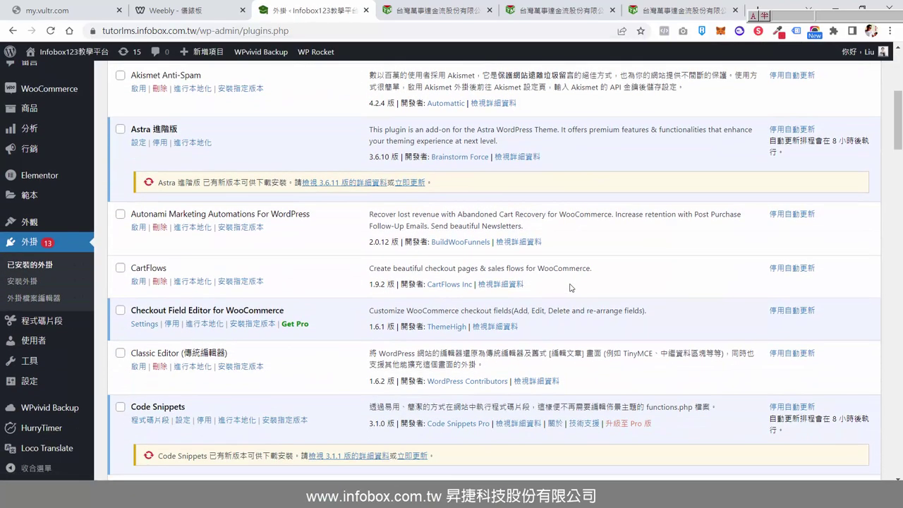
scroll(571, 287, "down", 6)
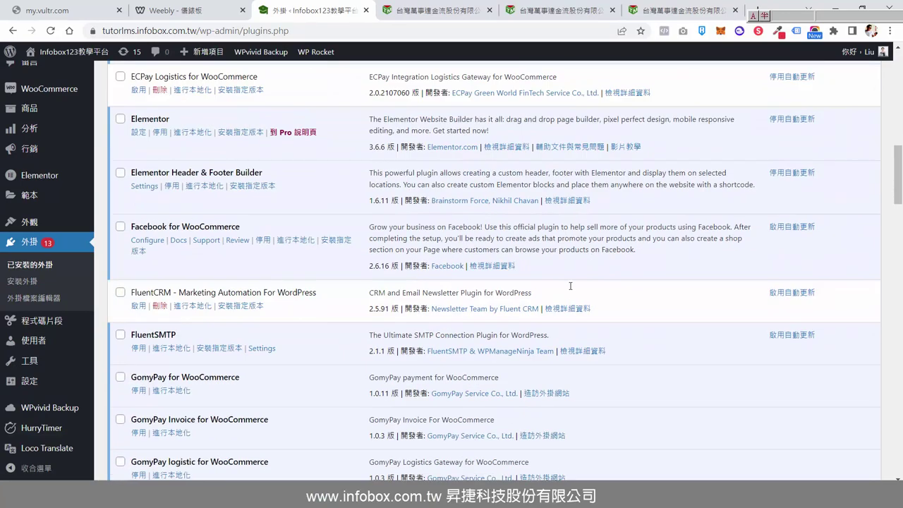
scroll(570, 285, "down", 3)
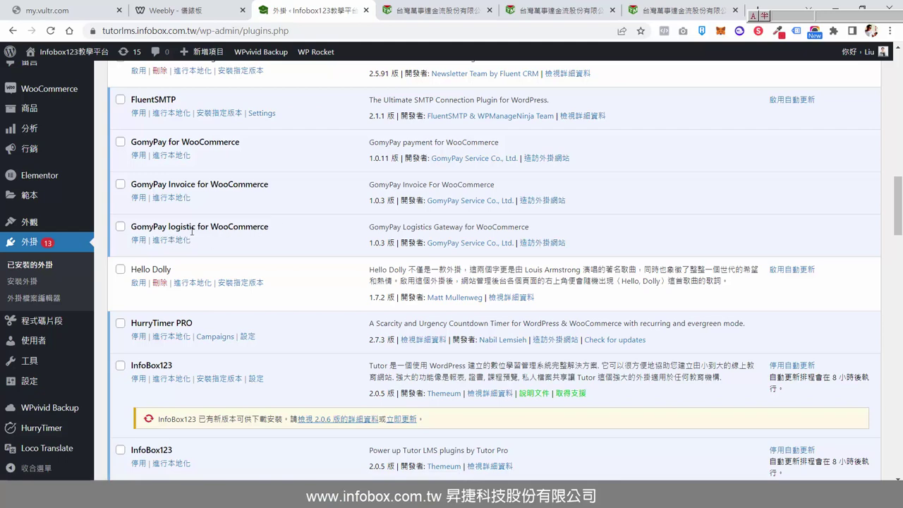
scroll(191, 230, "up", 1)
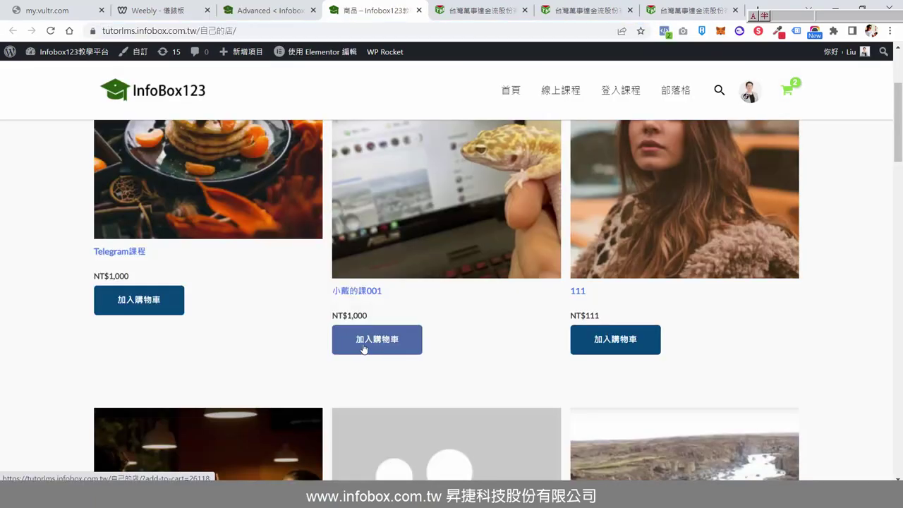
- Try to add the course 小戴的課001 to the cart, and proceed from the cart to checkout
left_click(364, 346)
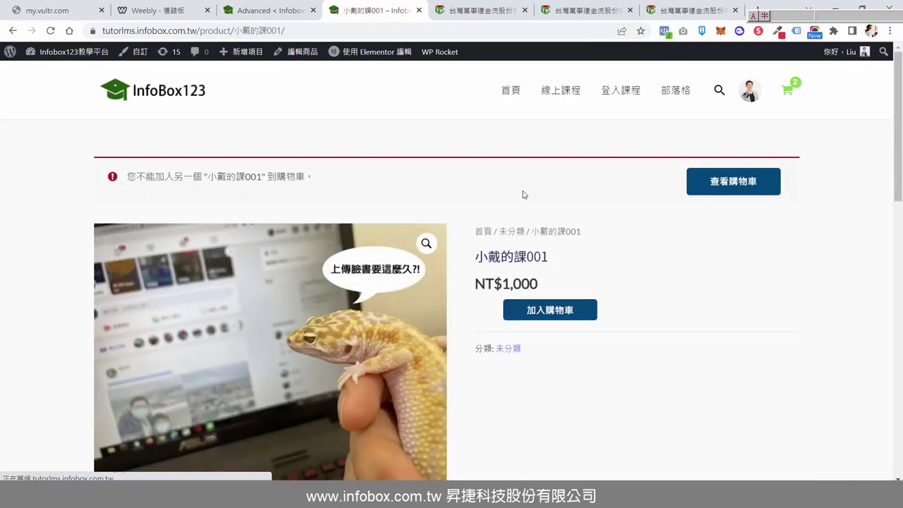
left_click(742, 183)
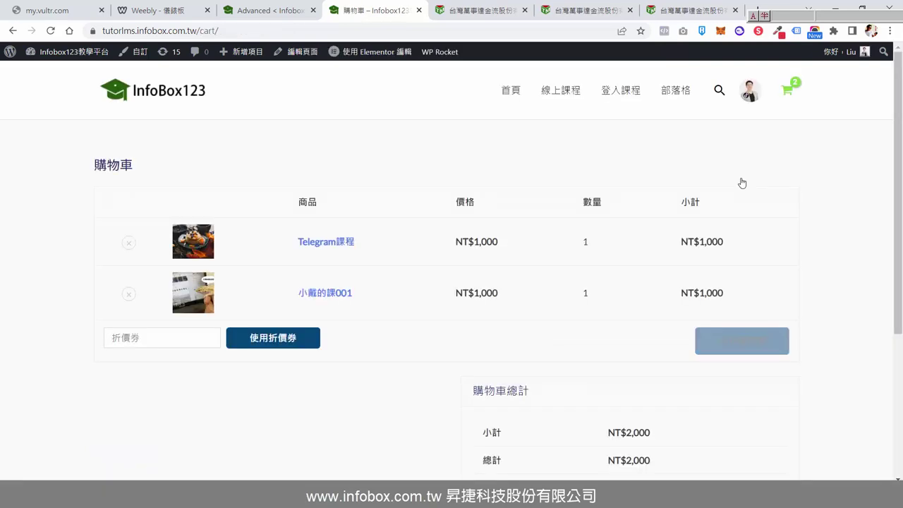
scroll(589, 225, "down", 3)
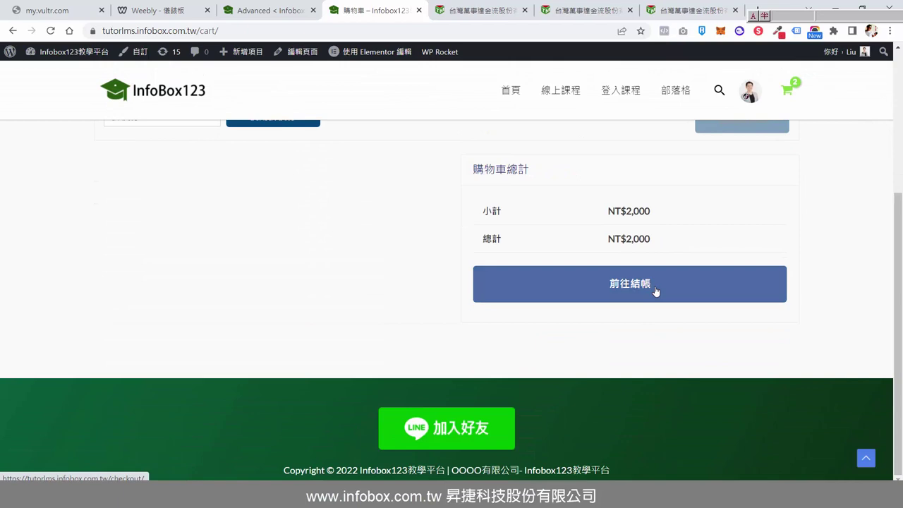
left_click(654, 290)
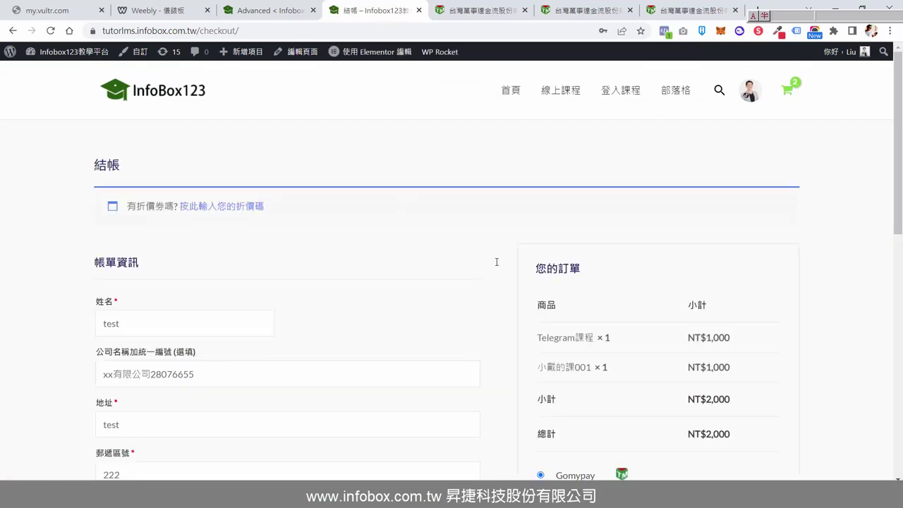
- Examine the Gomypay credit card fields and the other Gomypay payment methods on the checkout page
scroll(504, 258, "down", 4)
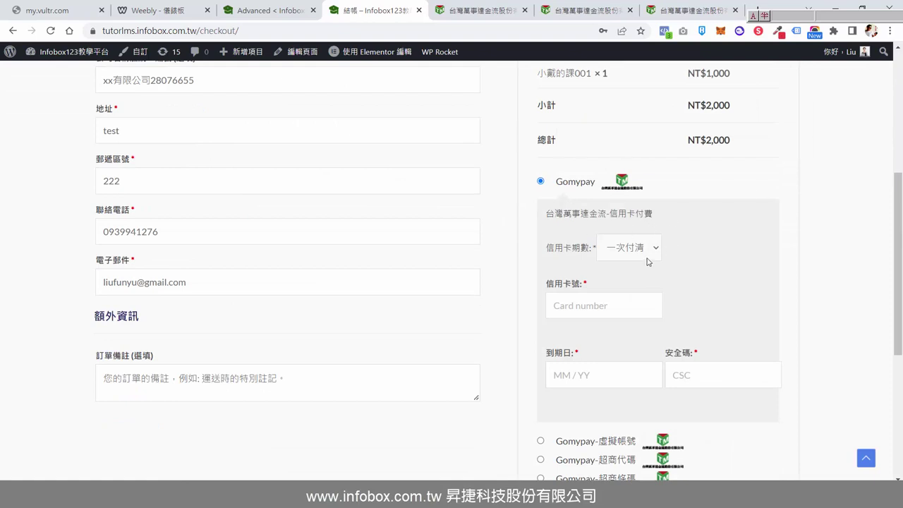
scroll(640, 466, "down", 2)
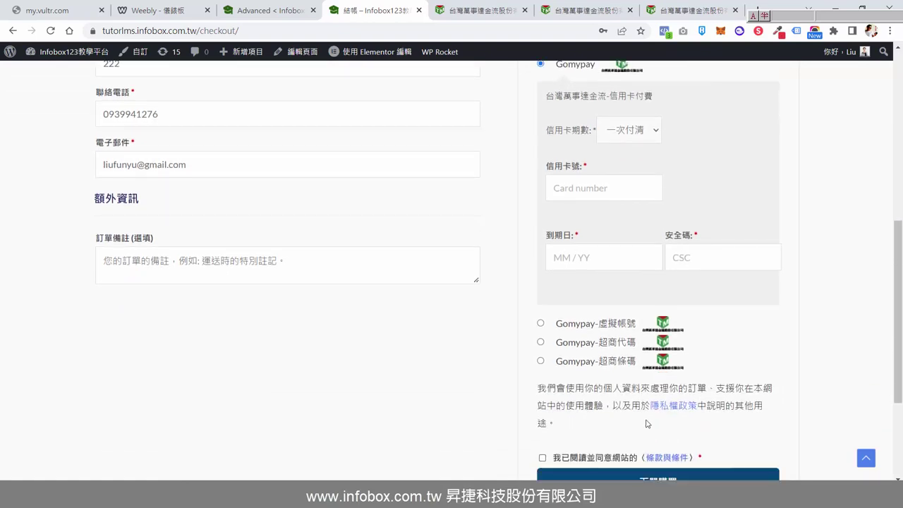
scroll(647, 423, "up", 3)
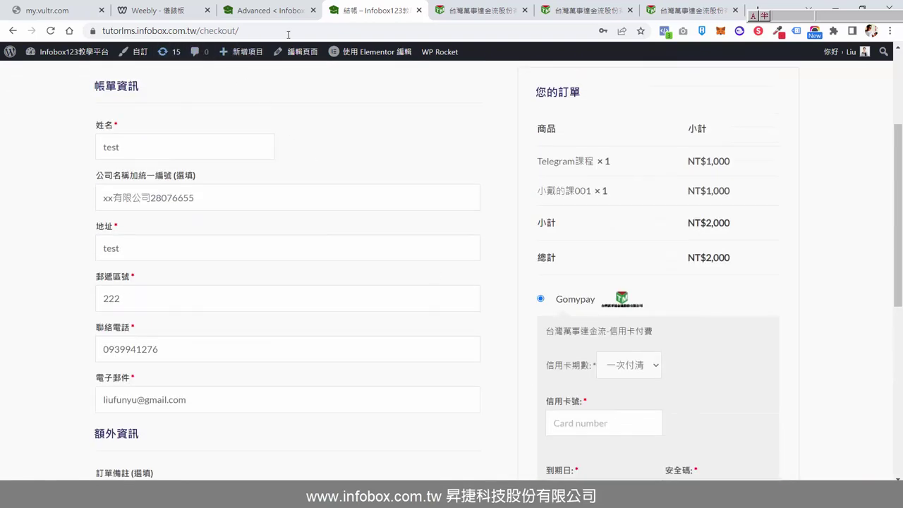
- Open the payment (付款) section of the WooCommerce settings in the site's admin
left_click(277, 14)
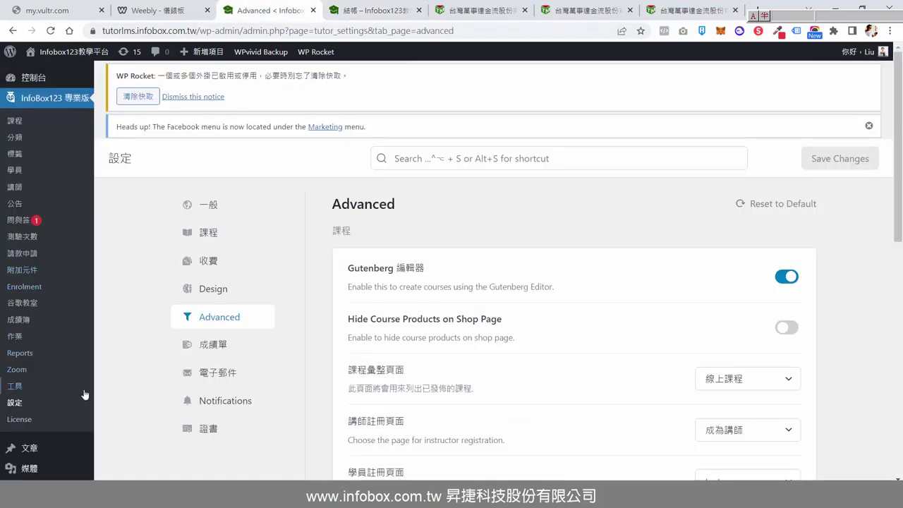
scroll(68, 300, "down", 4)
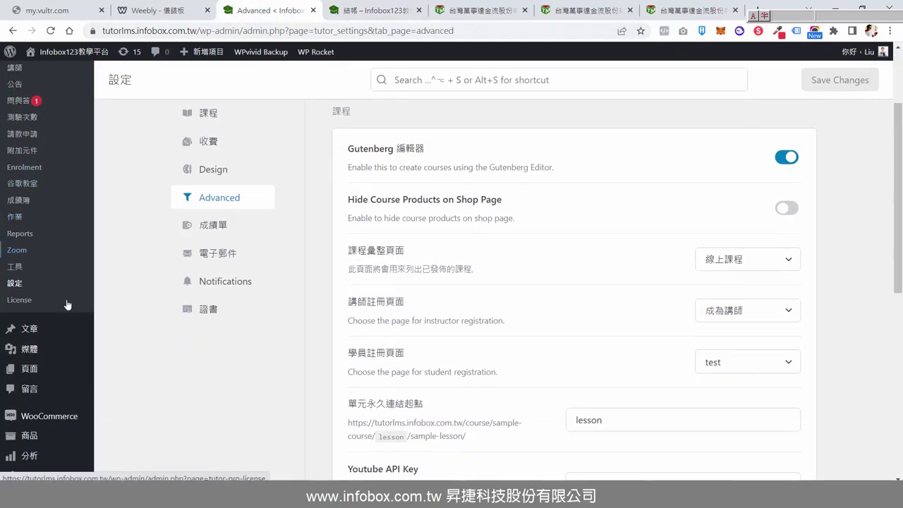
mouse_move(57, 241)
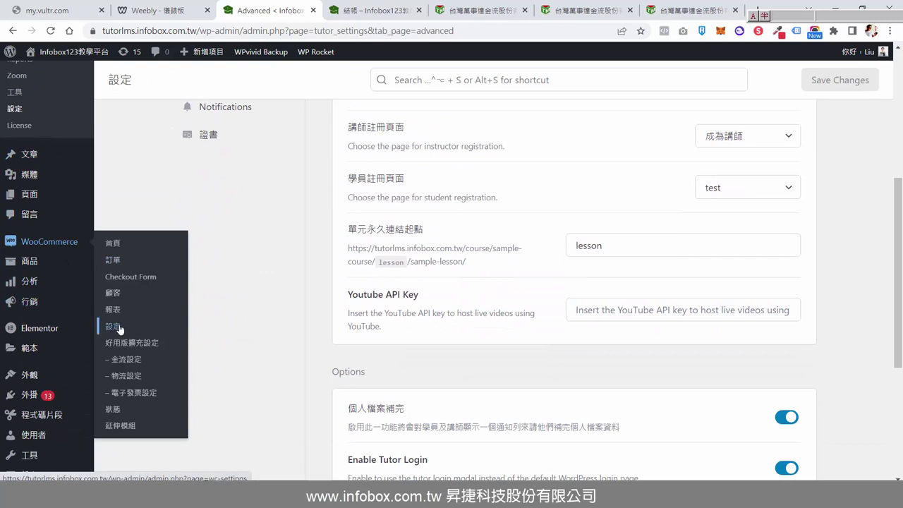
left_click(119, 328)
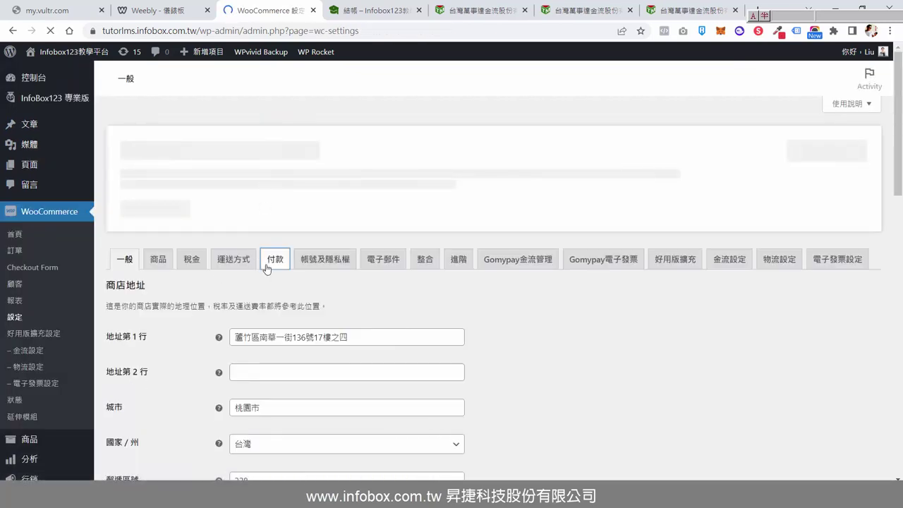
left_click(271, 266)
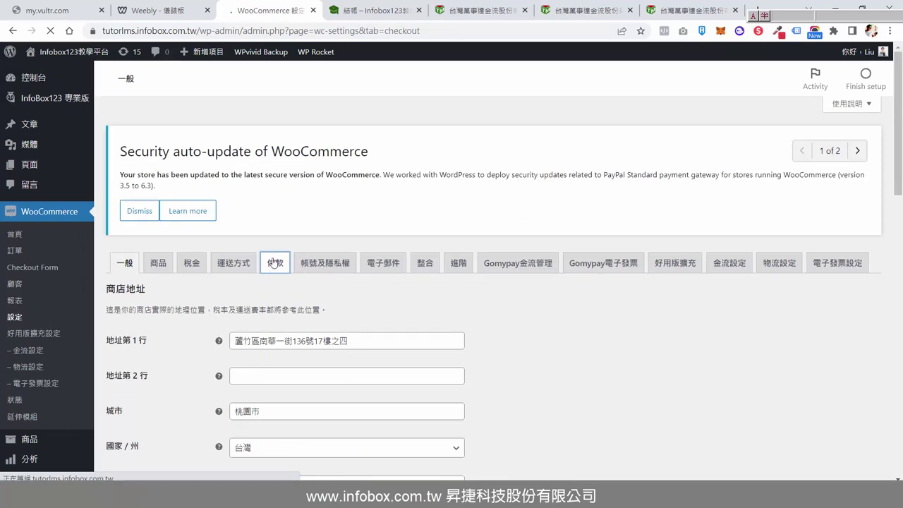
- Disable the Gomypay-超商代碼 and Gomypay-超商條碼 payment methods and save the settings
scroll(293, 283, "down", 5)
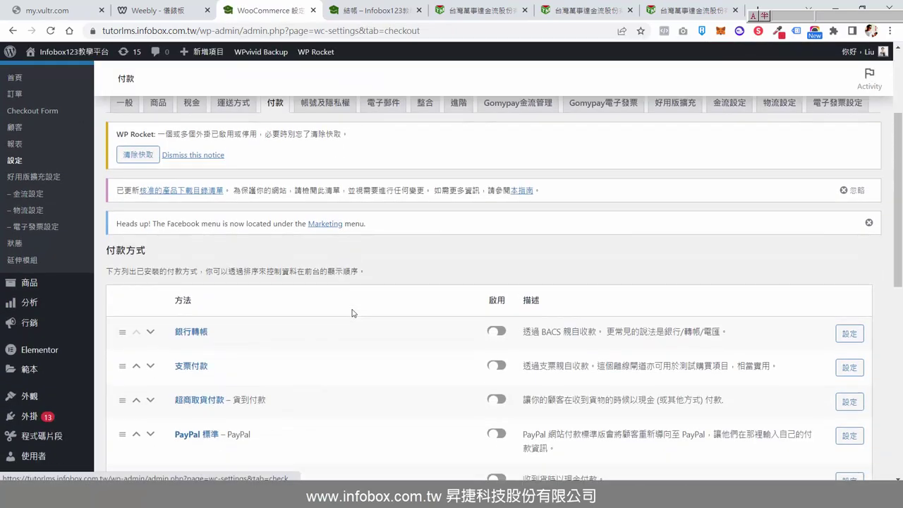
scroll(352, 314, "down", 2)
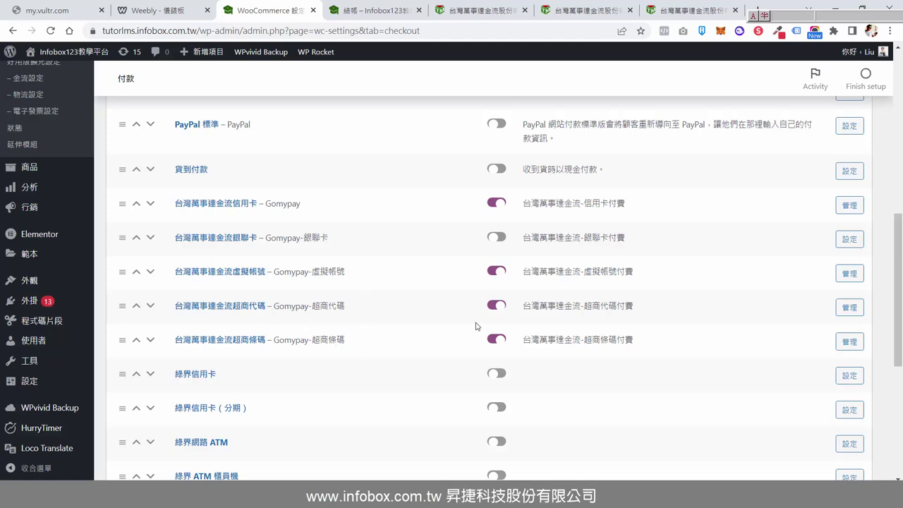
left_click(496, 308)
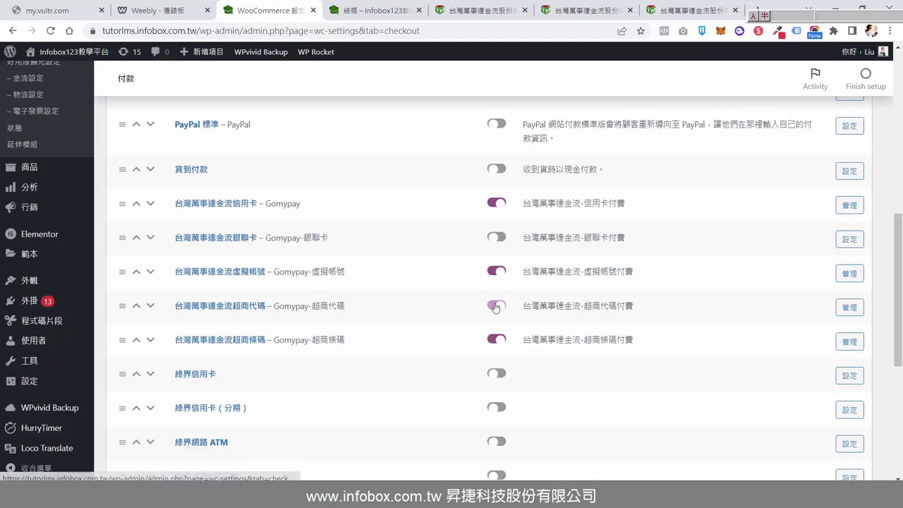
left_click(498, 342)
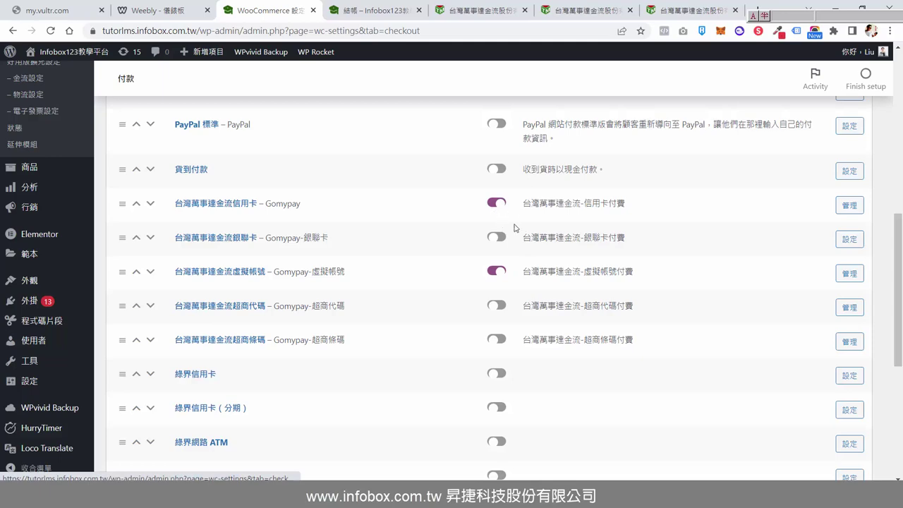
scroll(513, 268, "down", 4)
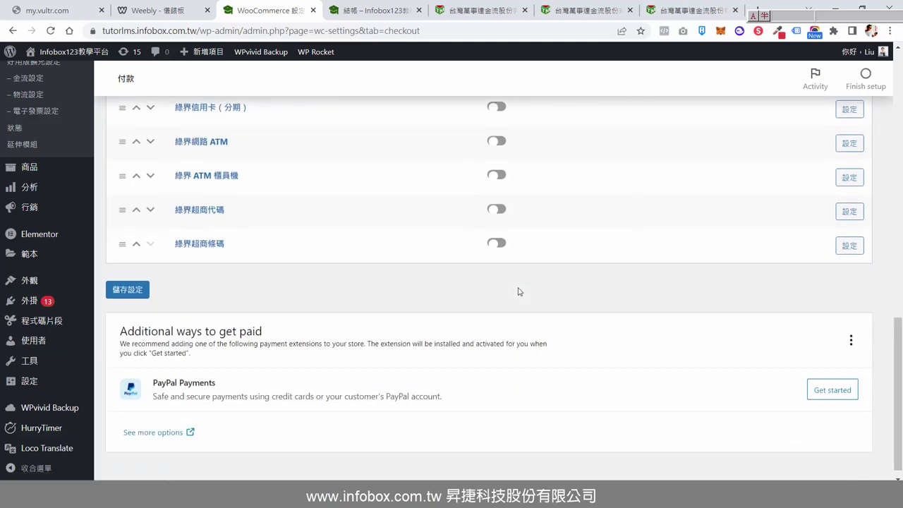
left_click(139, 283)
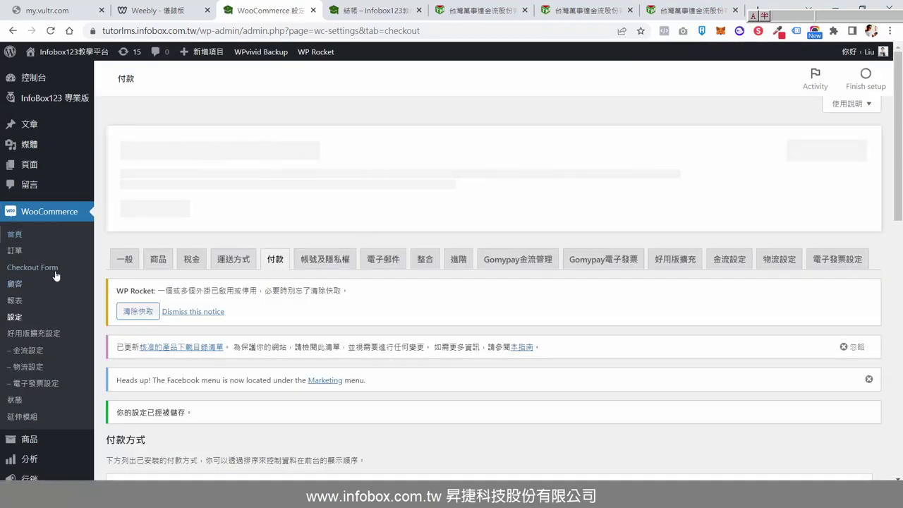
- Open the settings of the 台灣萬事達金流信用卡 payment method and examine its title and description
scroll(508, 353, "down", 4)
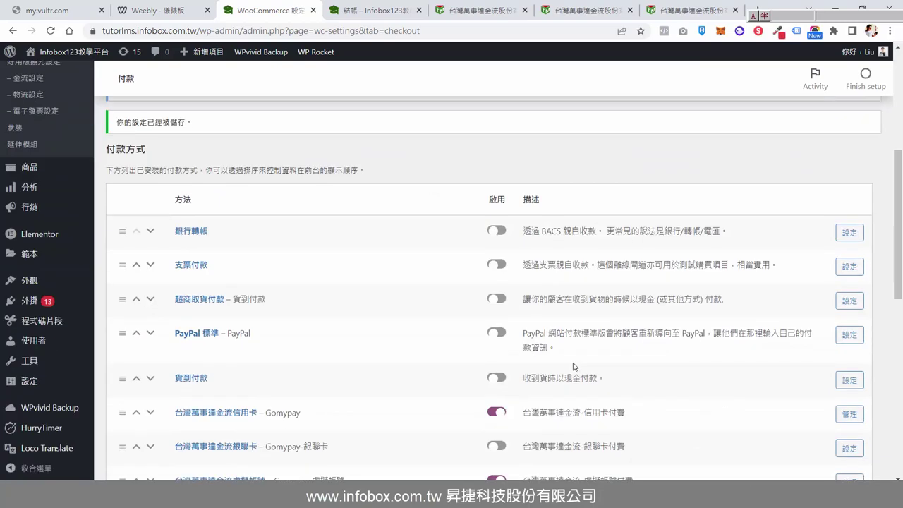
scroll(499, 390, "down", 2)
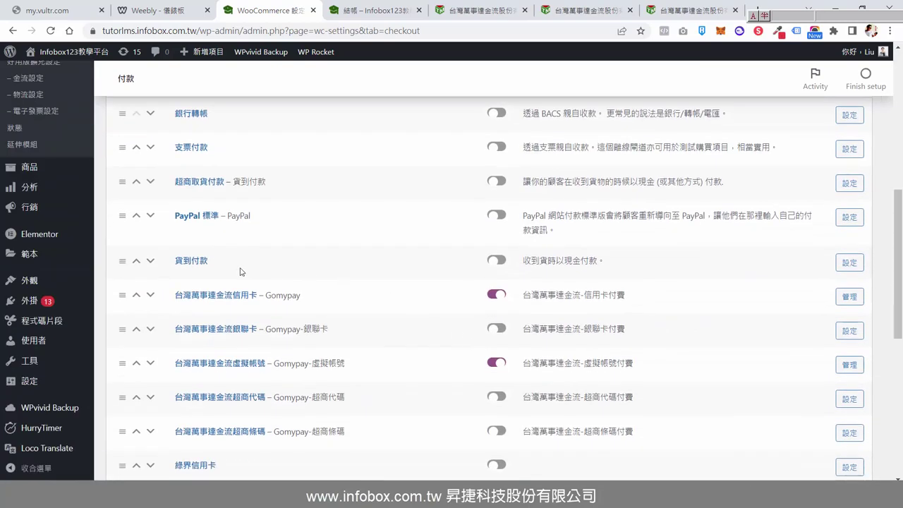
left_click(848, 297)
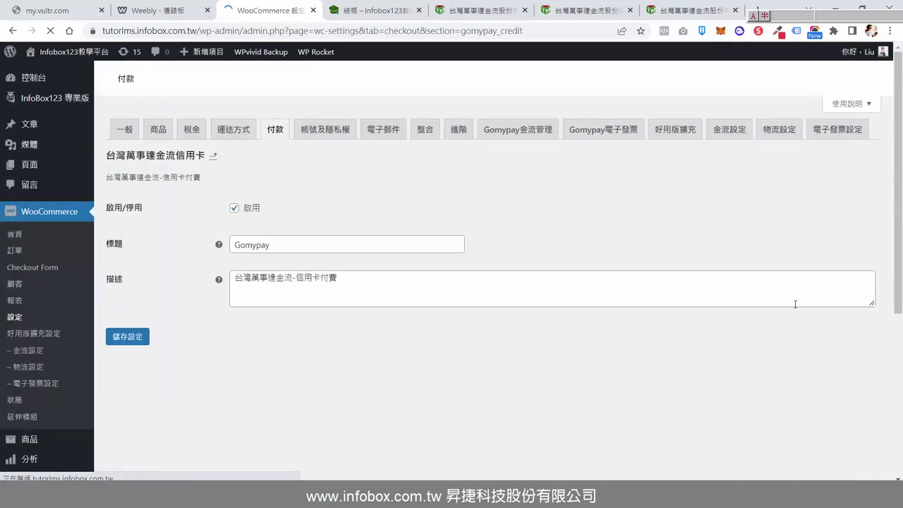
scroll(649, 294, "down", 2)
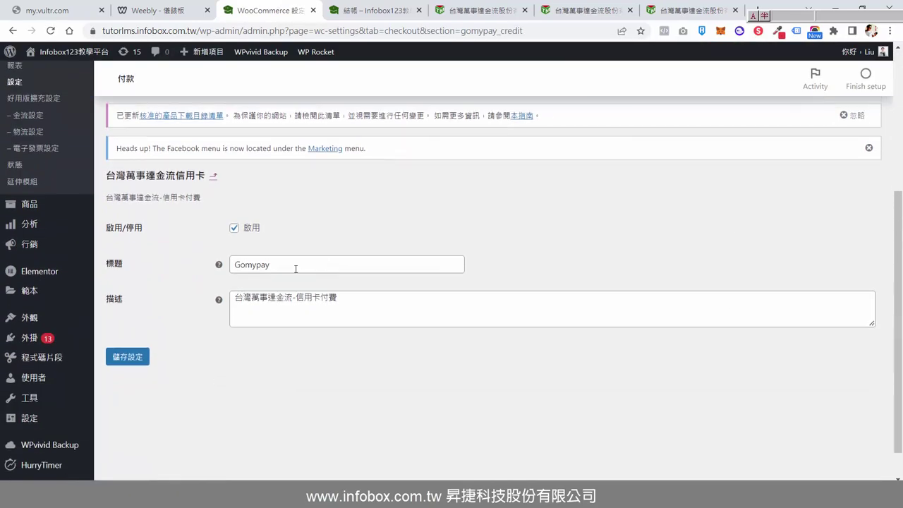
left_click_drag(296, 268, 187, 262)
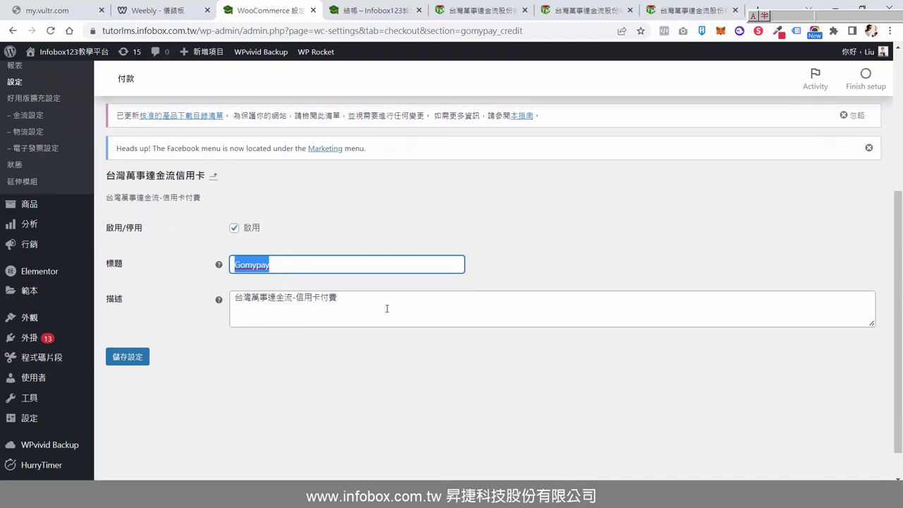
left_click_drag(387, 309, 165, 299)
double_click(281, 264)
- Return to the checkout page and compare the credit card method's title and description with the payment settings
left_click(368, 13)
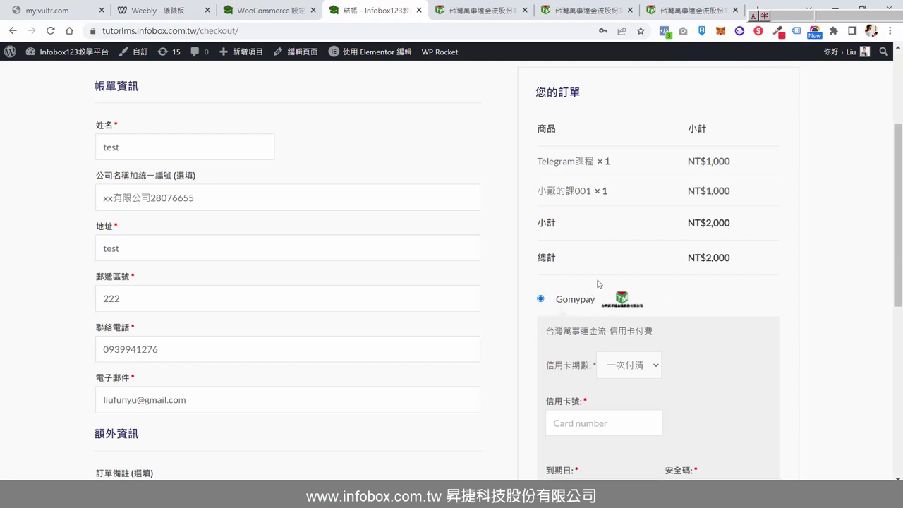
scroll(591, 308, "down", 4)
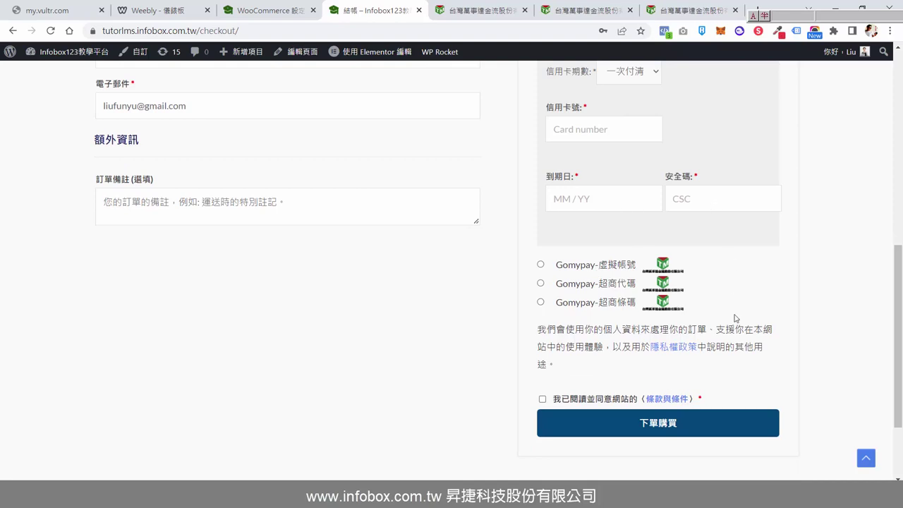
scroll(157, 211, "up", 3)
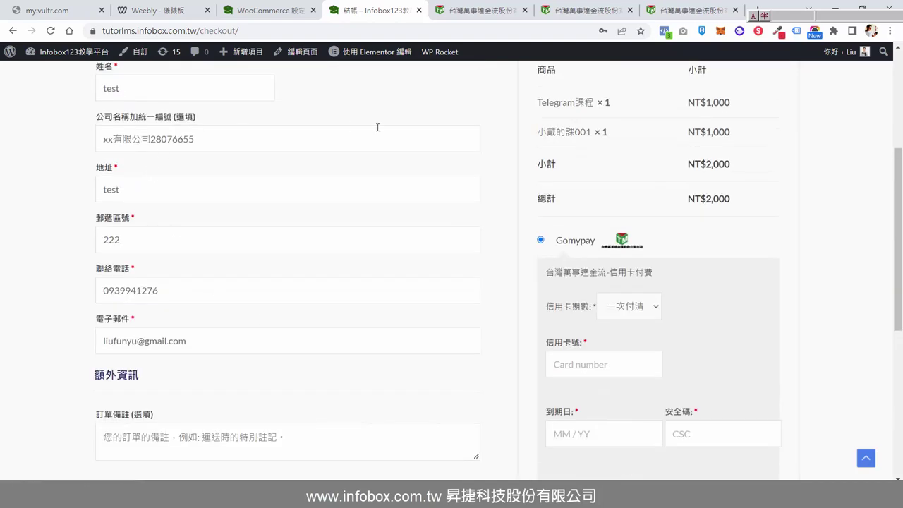
mouse_move(343, 61)
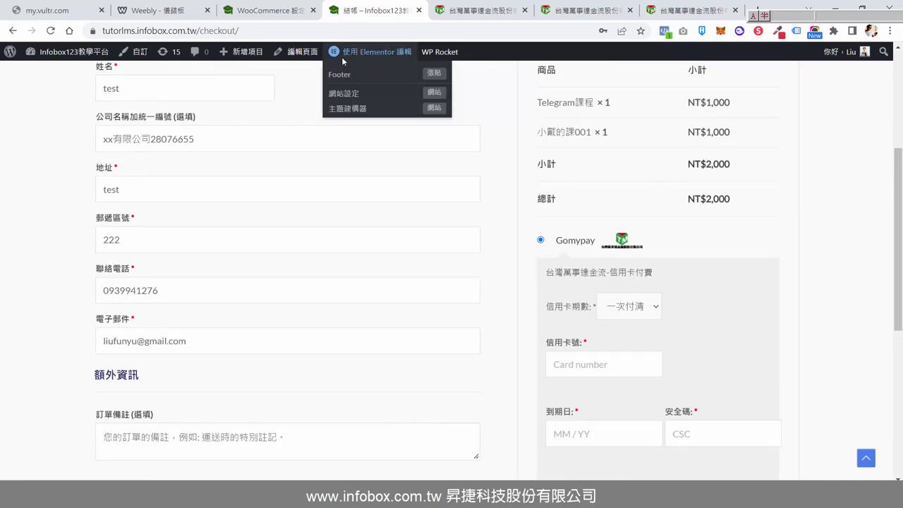